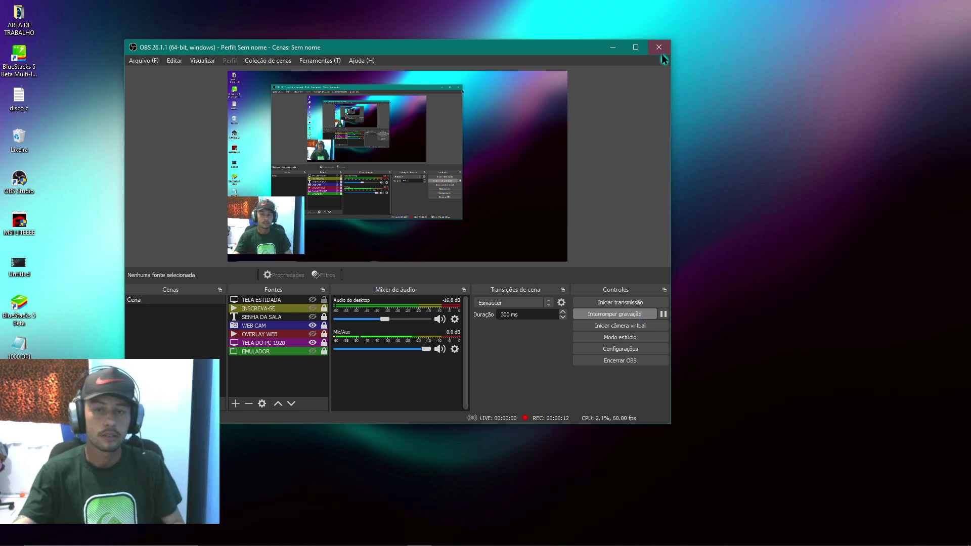
Switch from OBS Studio to BlueStacks and open the display section of its settings
left_click(614, 47)
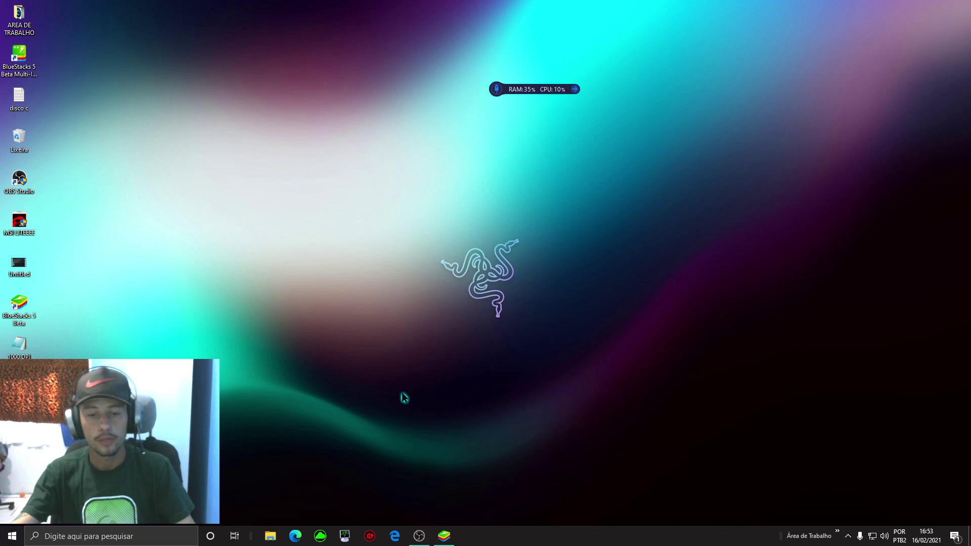
left_click(445, 535)
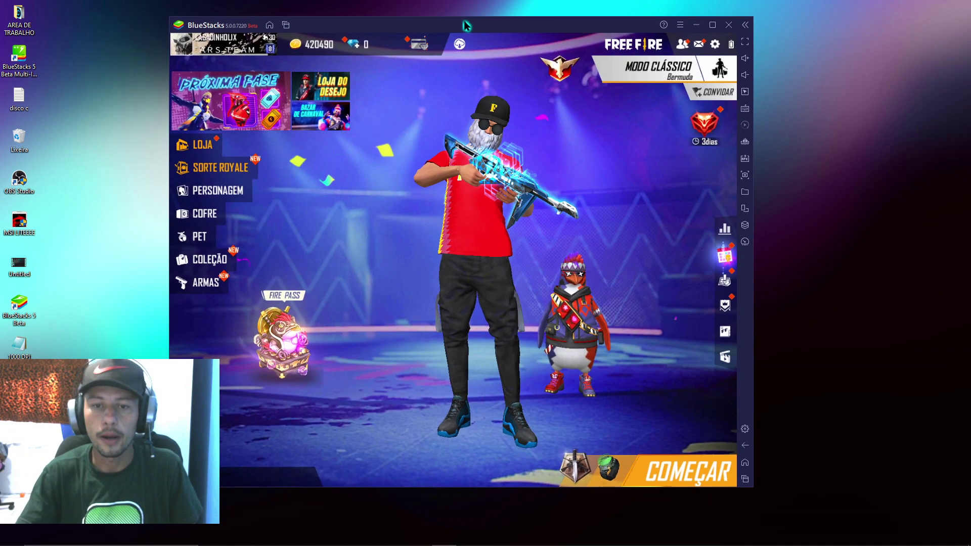
left_click_drag(464, 24, 464, 24)
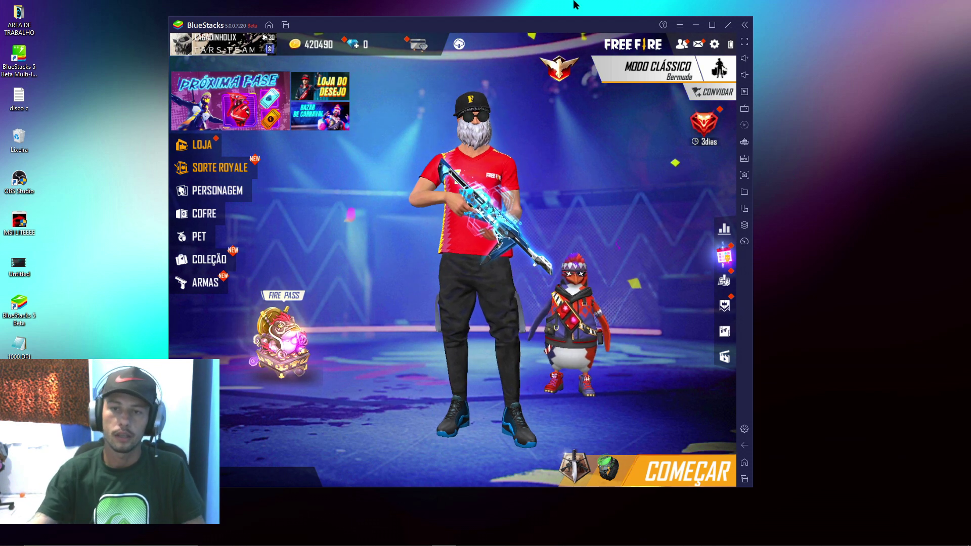
right_click(598, 29)
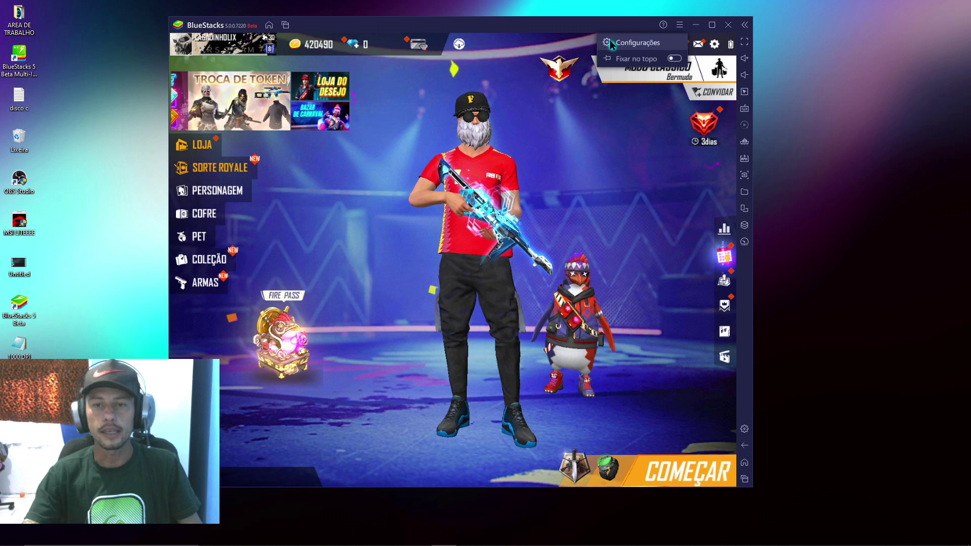
left_click(612, 43)
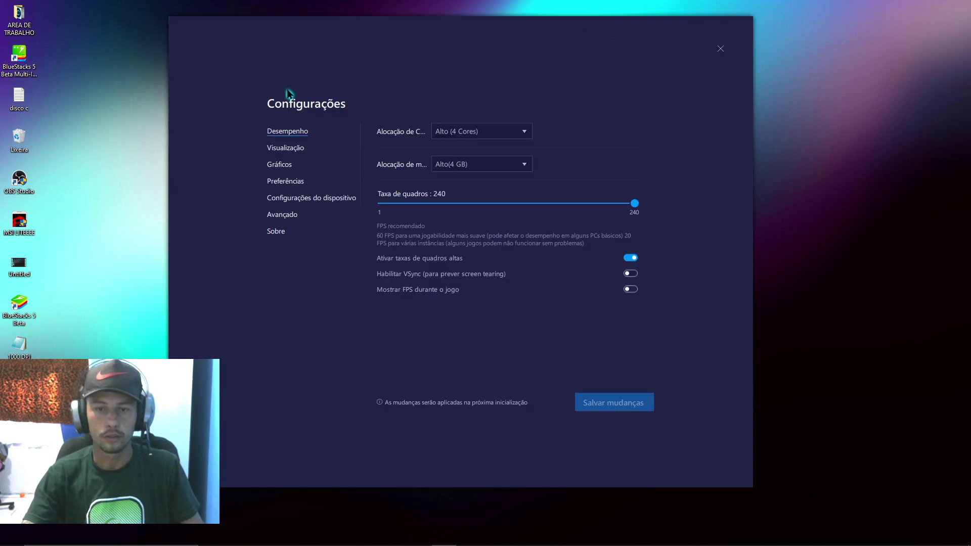
left_click(291, 150)
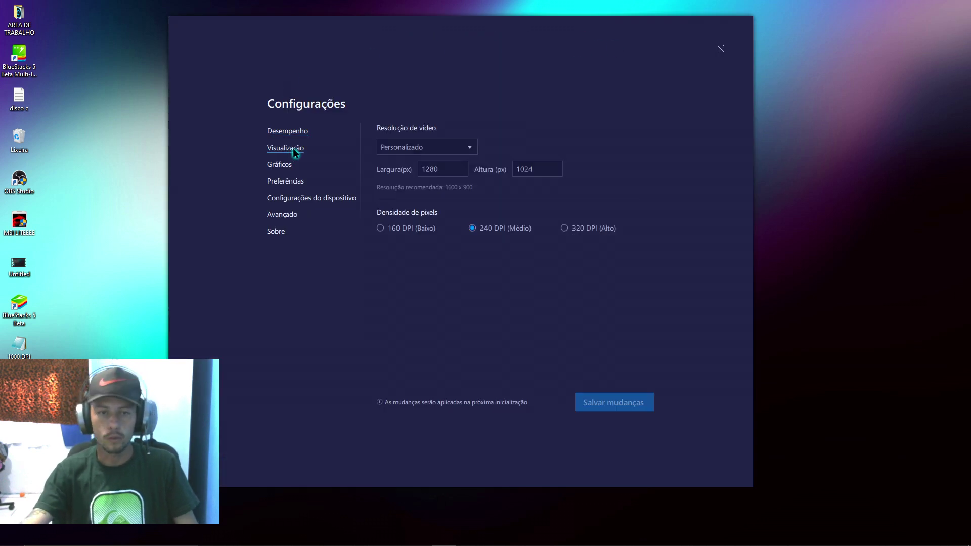
left_click(294, 132)
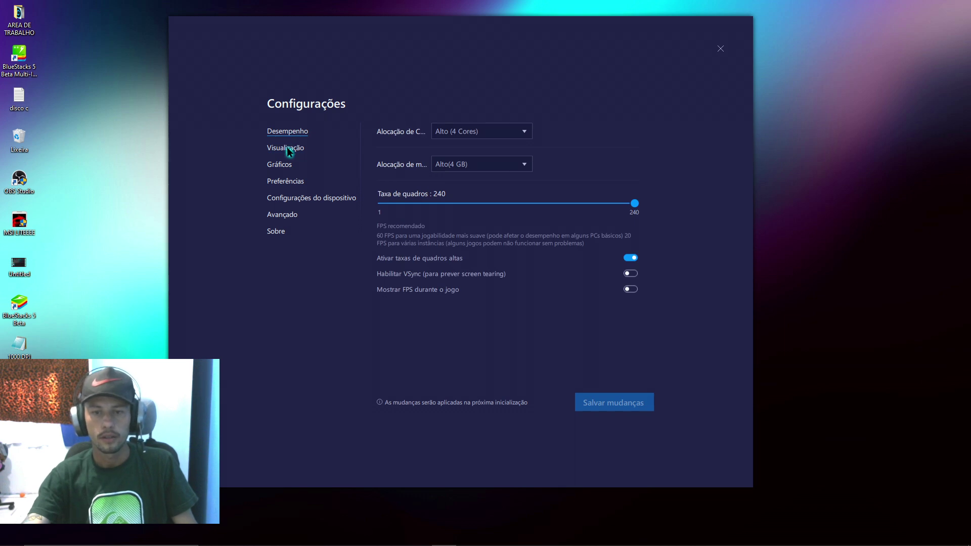
left_click(289, 148)
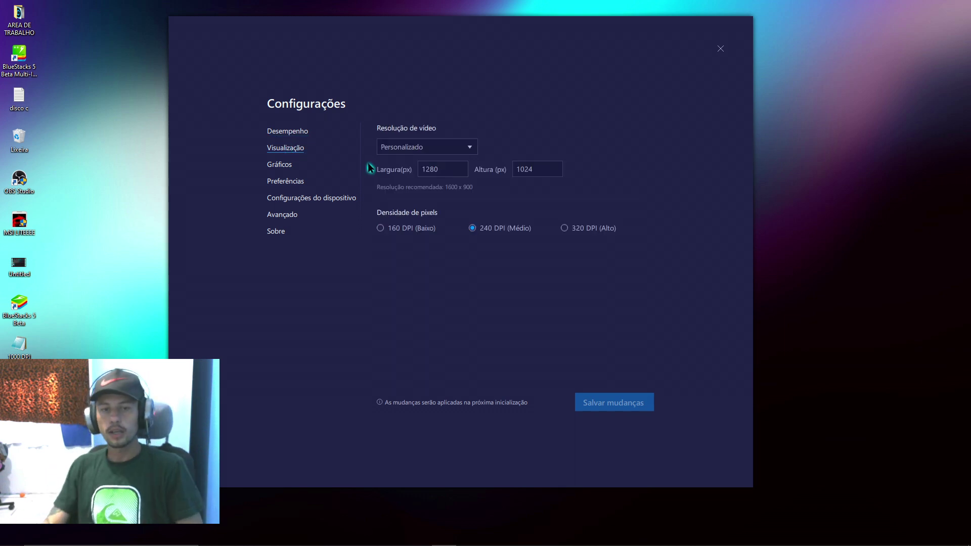
Set the custom video resolution's width to 1920 px
left_click(447, 174)
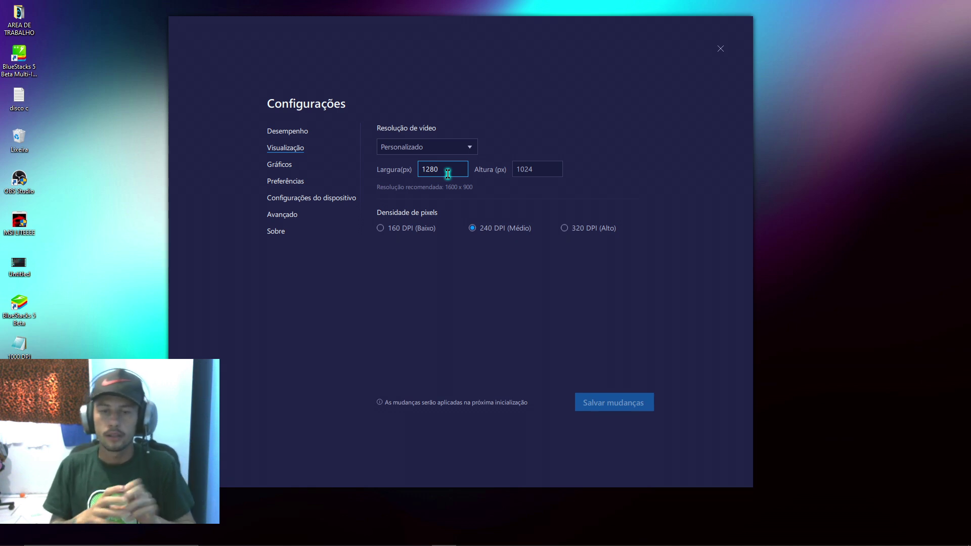
key("BackSpace")
key("BackSpace")
key("BackSpace")
key("BackSpace")
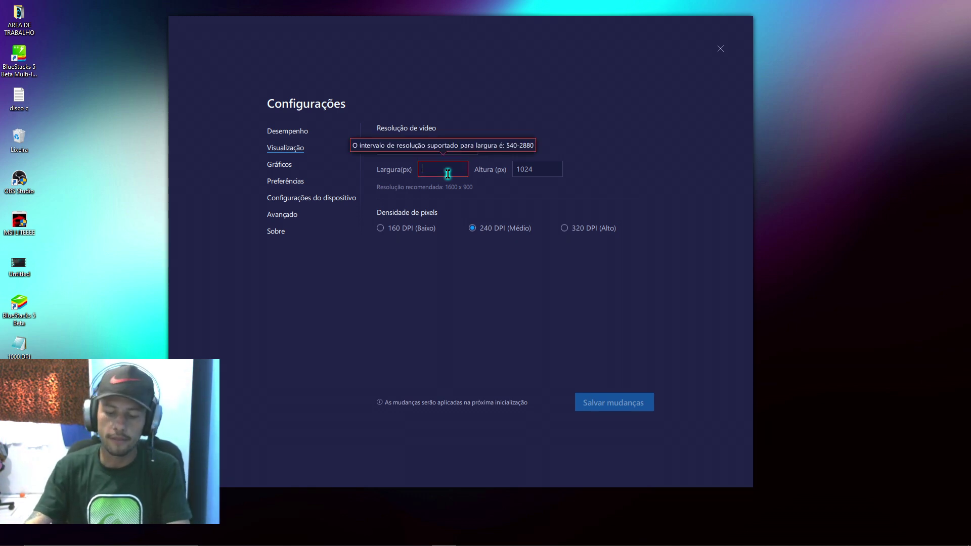
type("1920")
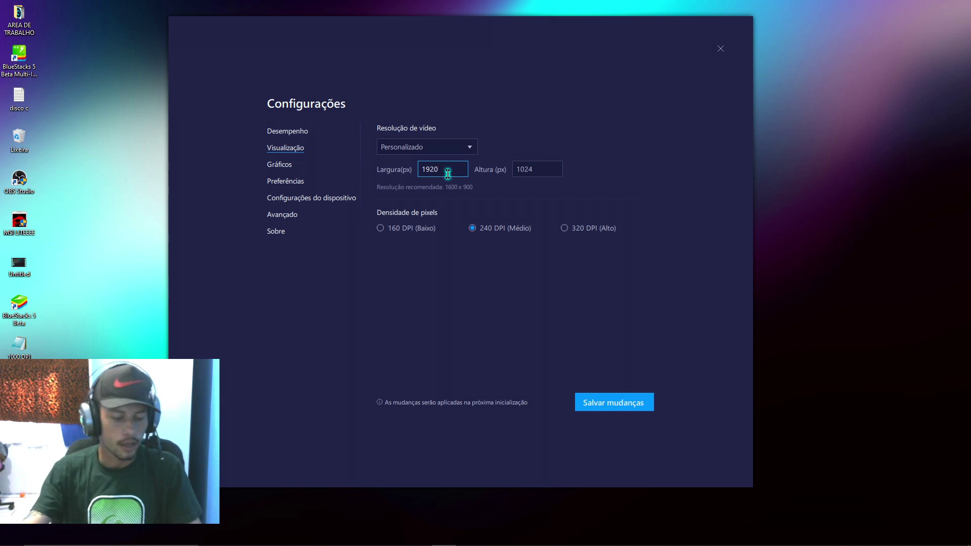
left_click(526, 171)
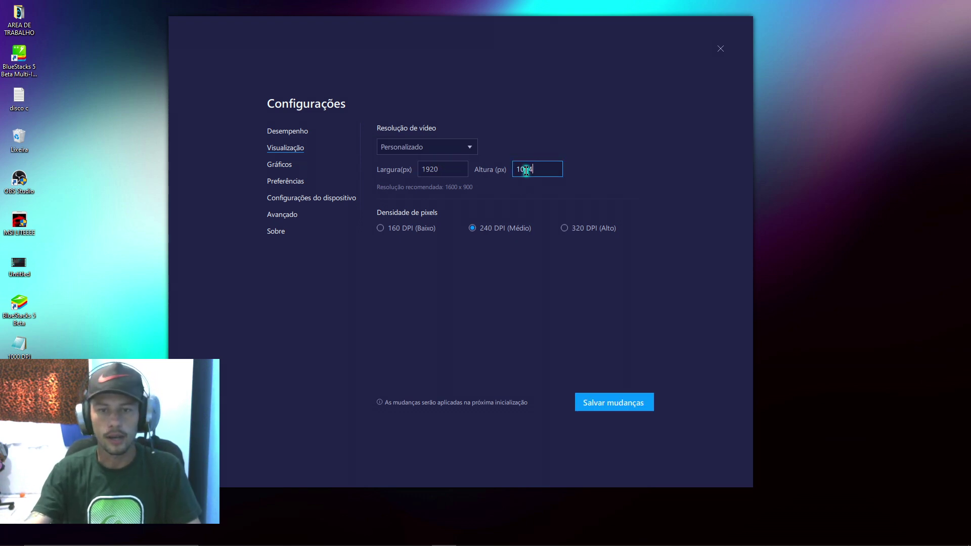
Restore the custom resolution's width to 1280 px
left_click(445, 168)
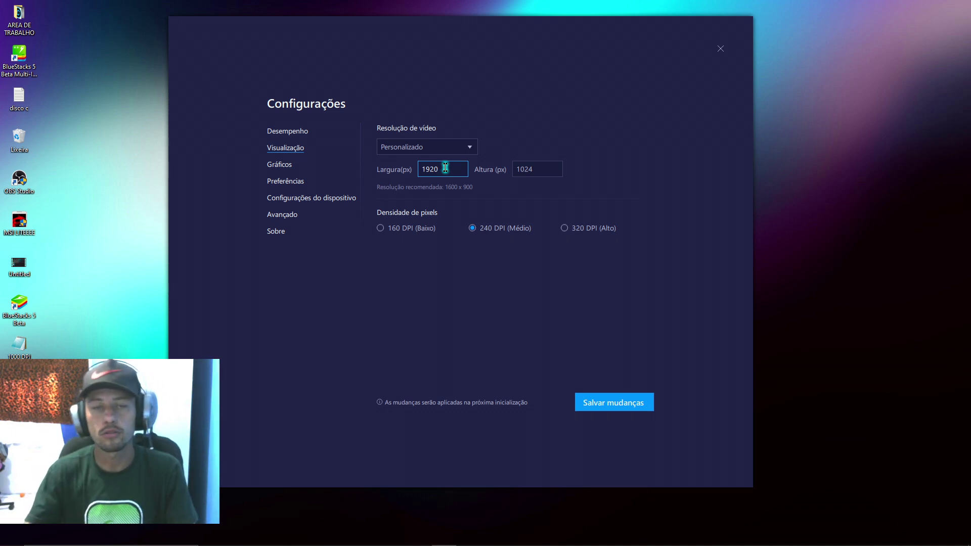
key("BackSpace")
key("BackSpace")
key("BackSpace")
type("280")
left_click(516, 169)
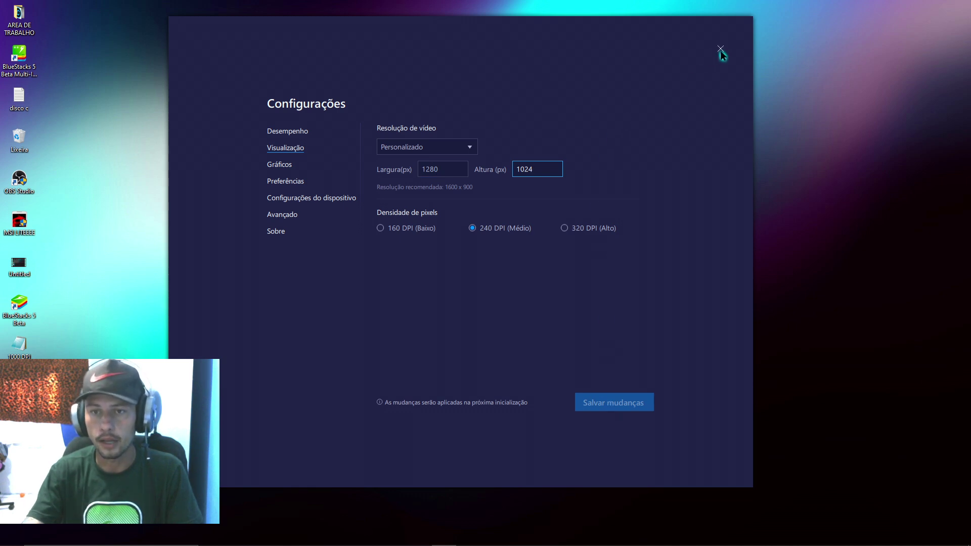
Set the custom video resolution to 1920 x 1080 px, save the changes and restart BlueStacks
left_click(454, 170)
key("BackSpace")
key("BackSpace")
key("BackSpace")
key("BackSpace")
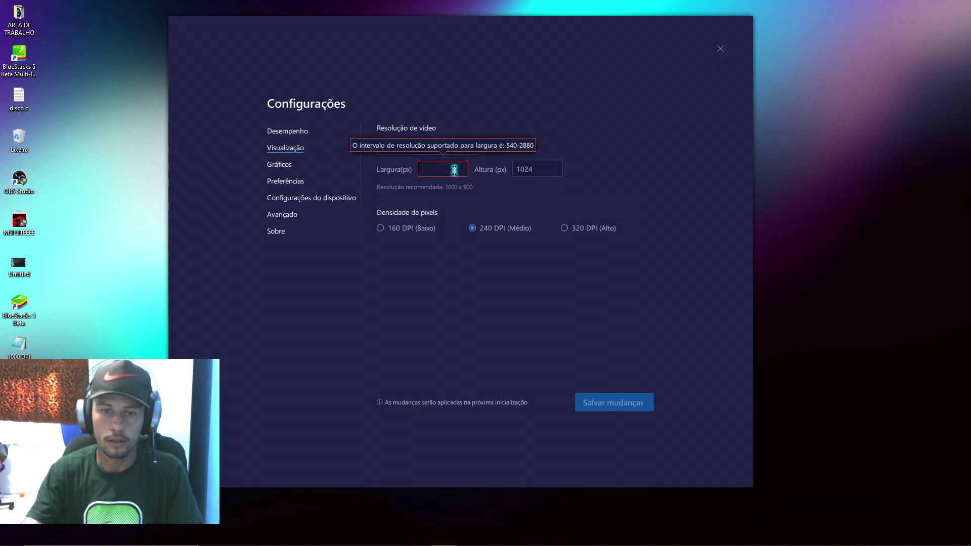
type("1920")
left_click(543, 167)
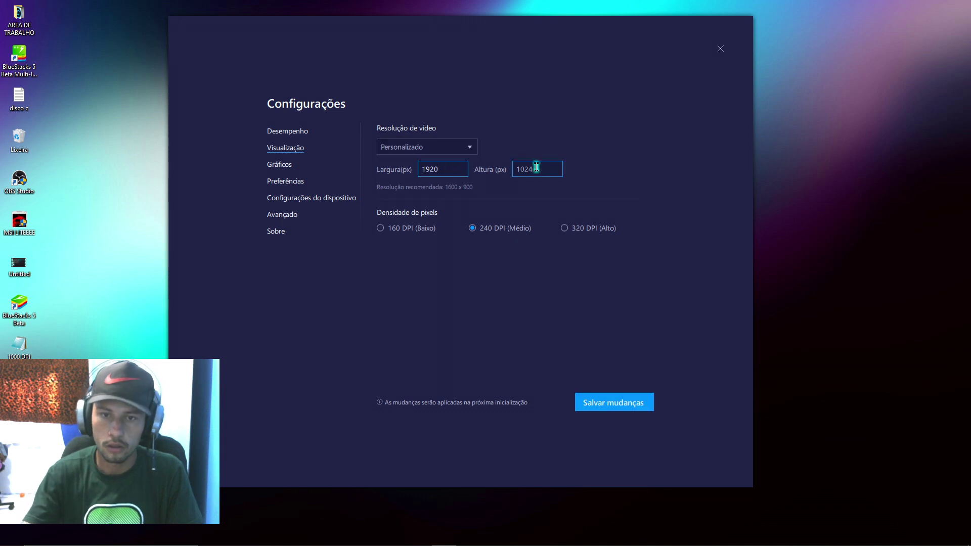
key("BackSpace")
key("BackSpace")
type("80")
left_click(615, 408)
left_click(466, 275)
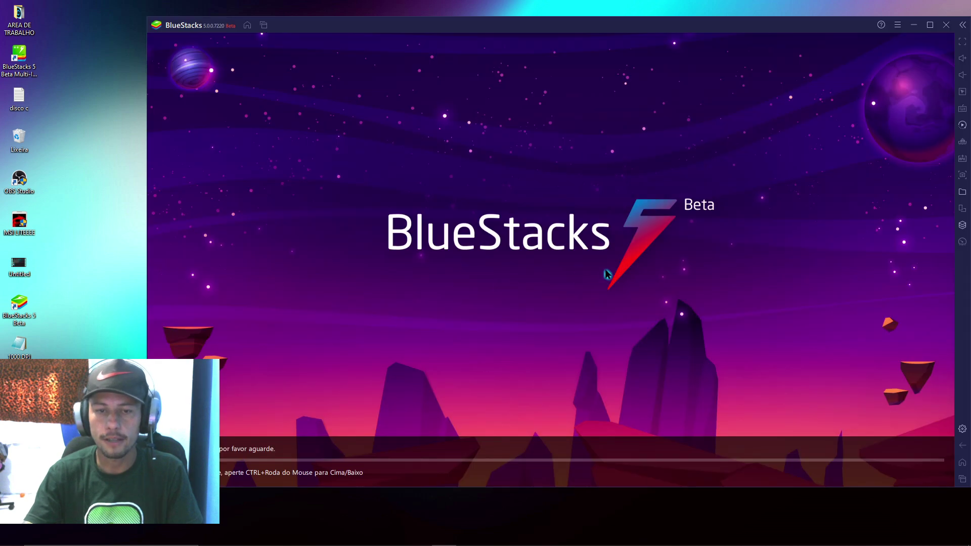
Reopen the BlueStacks display settings and switch the video resolution mode to Personalizado
left_click_drag(731, 30, 660, 31)
left_click(828, 24)
left_click(769, 42)
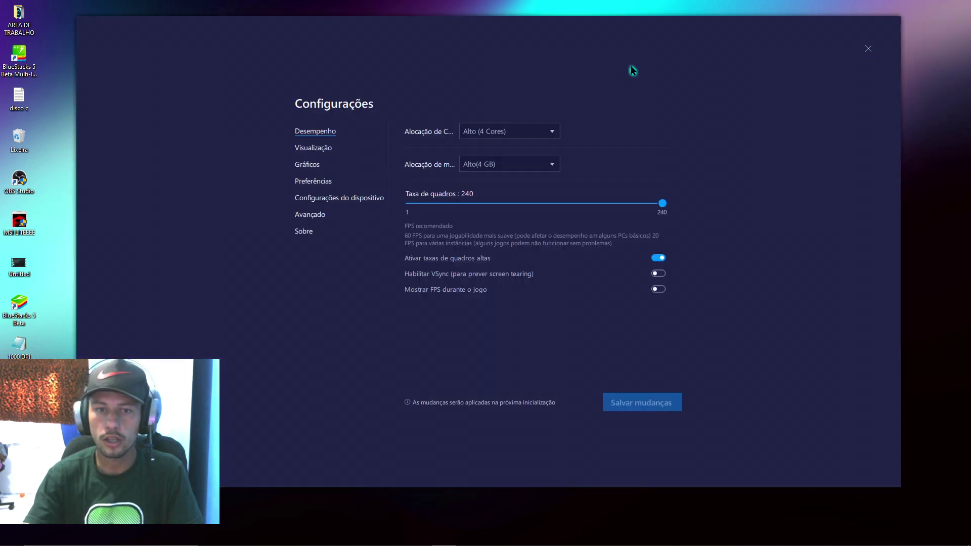
left_click(306, 147)
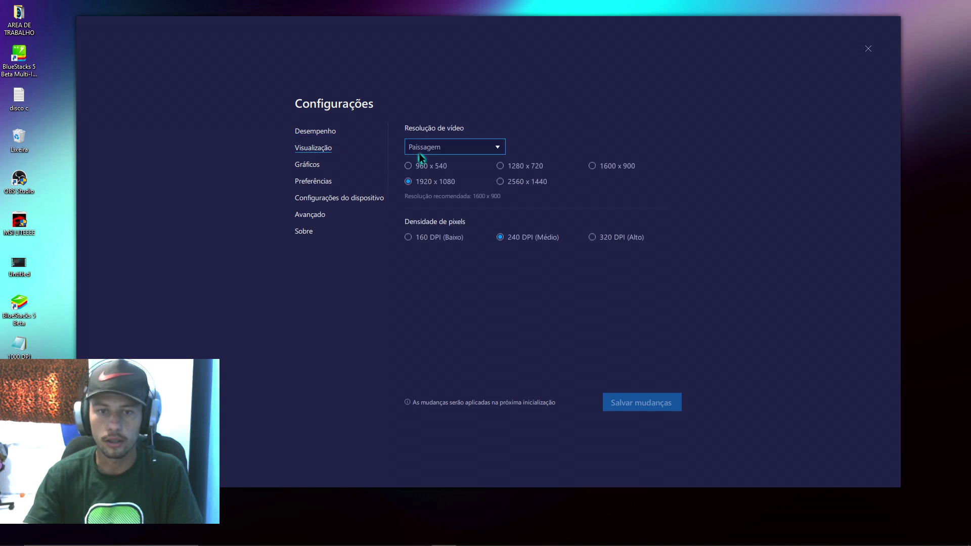
left_click(478, 147)
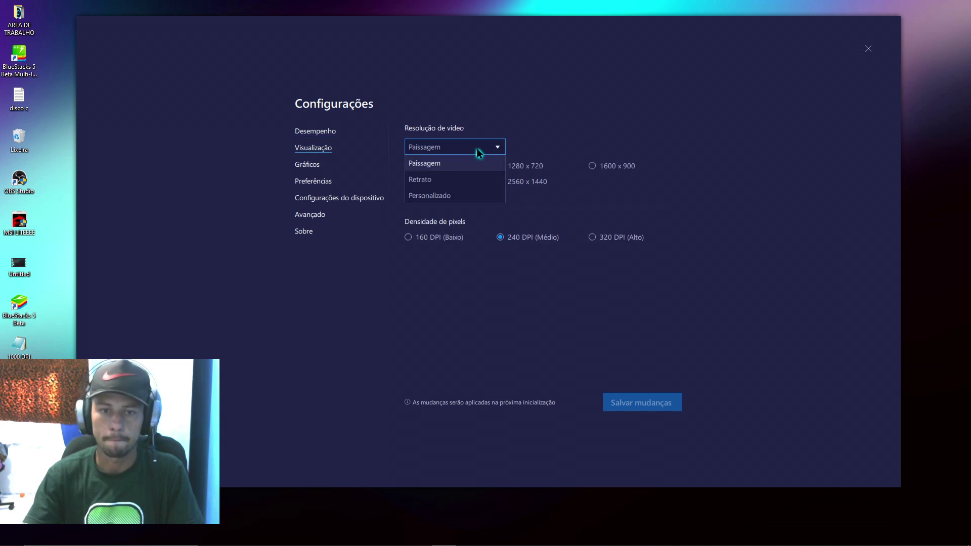
left_click(439, 196)
Set the custom resolution to 1280 px width and 1024 px height, save the changes and restart BlueStacks
key("BackSpace")
key("BackSpace")
key("BackSpace")
key("BackSpace")
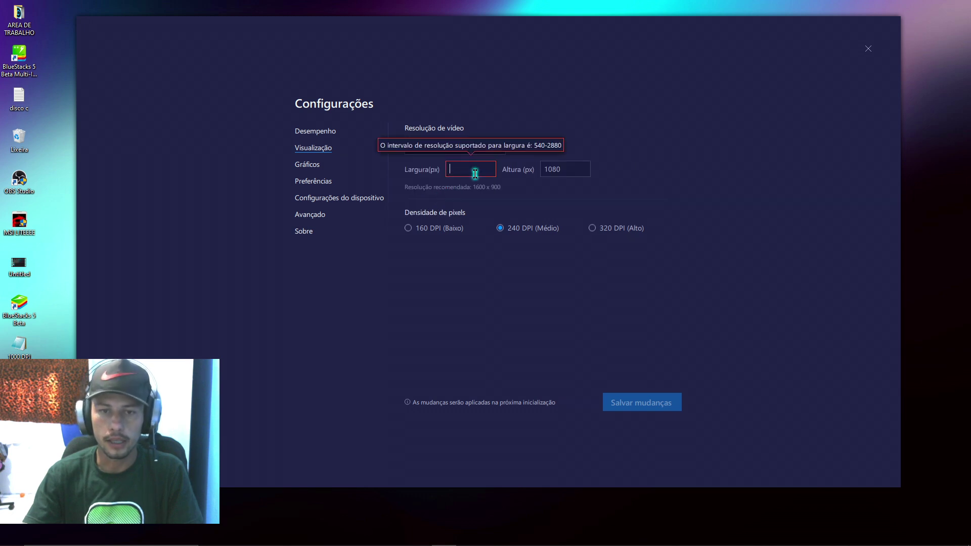
type("1280")
left_click(570, 169)
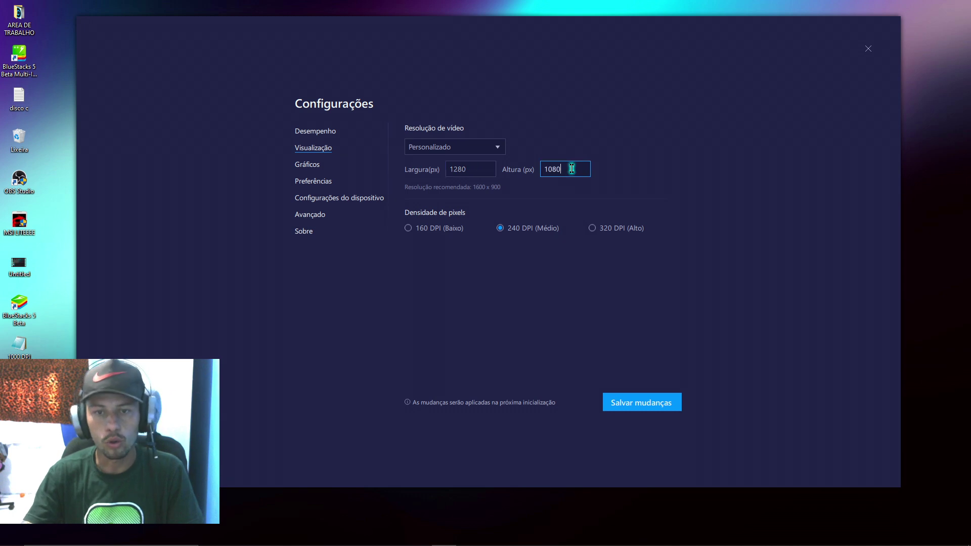
key("BackSpace")
key("BackSpace")
type("24")
left_click(625, 402)
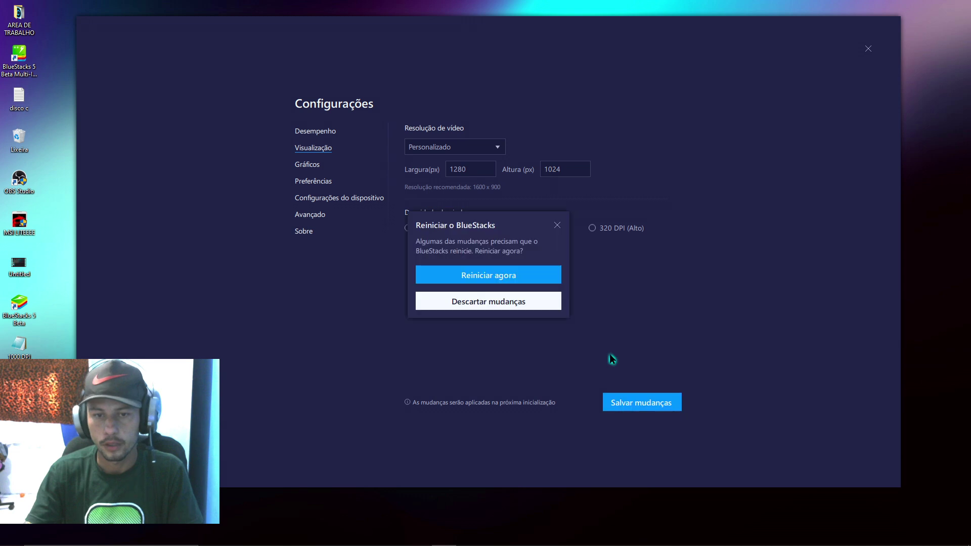
left_click(494, 277)
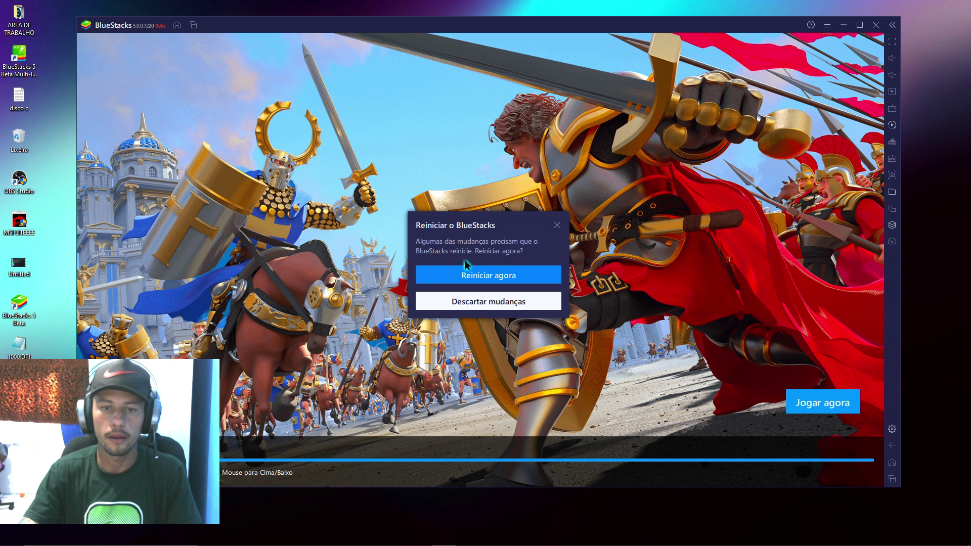
left_click(470, 275)
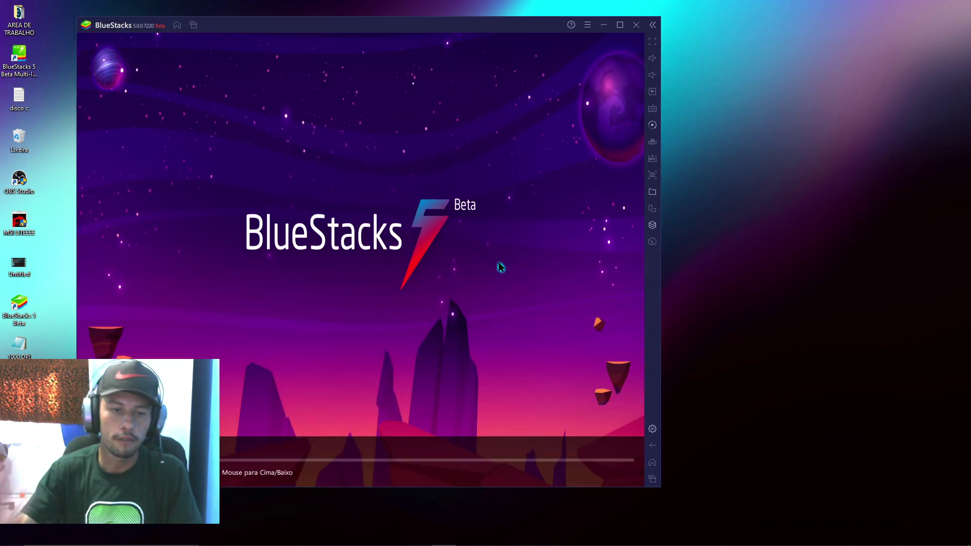
Check the custom width and height in the restarted emulator's display settings, and close the settings
left_click_drag(375, 26, 491, 34)
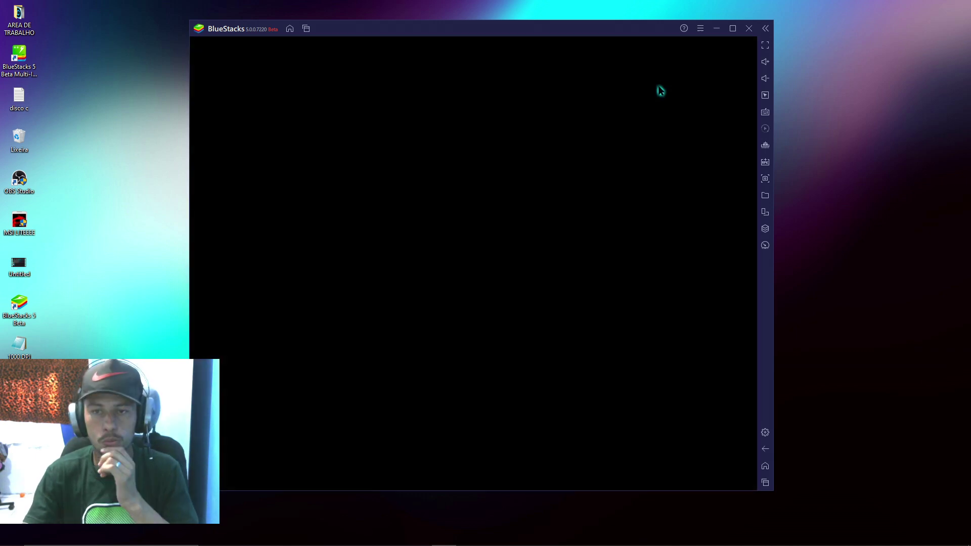
left_click(701, 28)
left_click(652, 44)
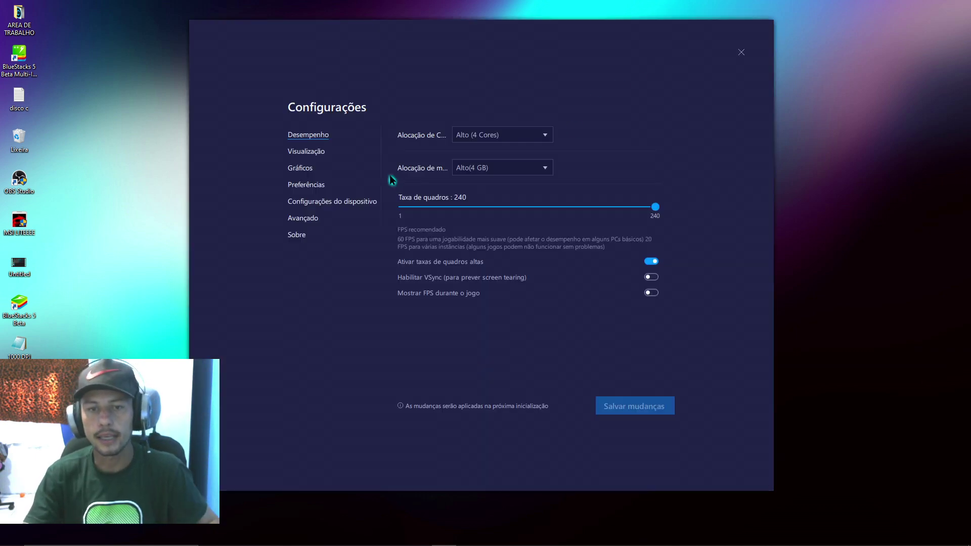
left_click(320, 151)
left_click(454, 179)
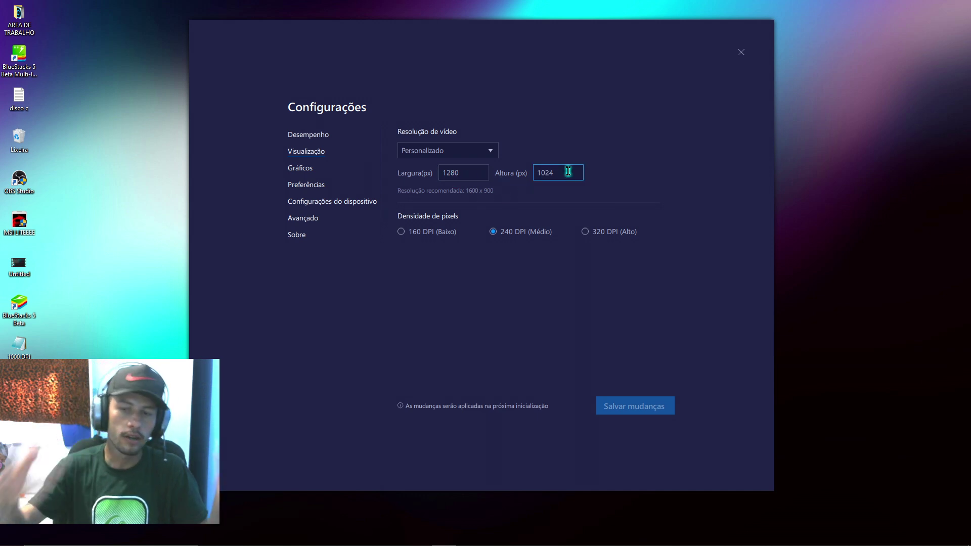
left_click(742, 53)
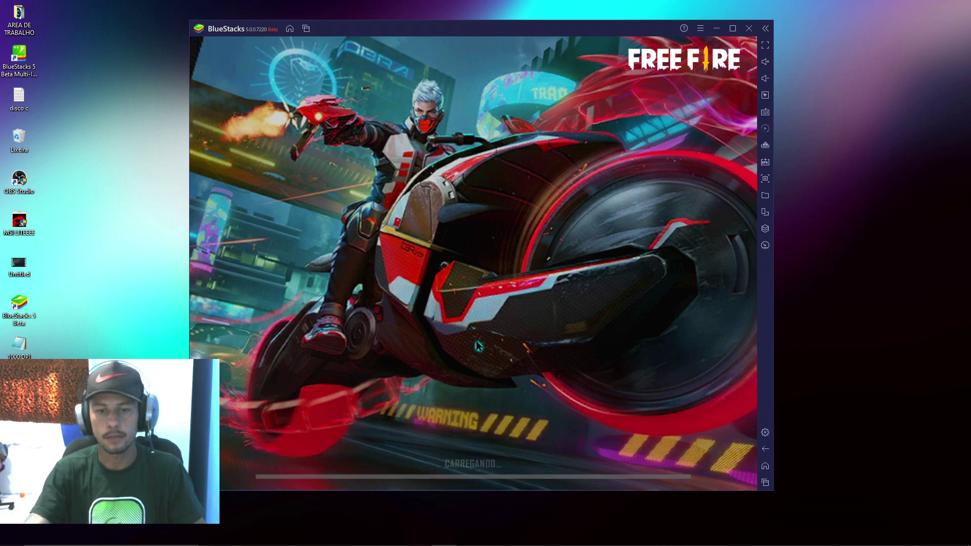
Check the recording in OBS Studio briefly, and dismiss the promotional pop-ups in Free Fire
left_click(419, 541)
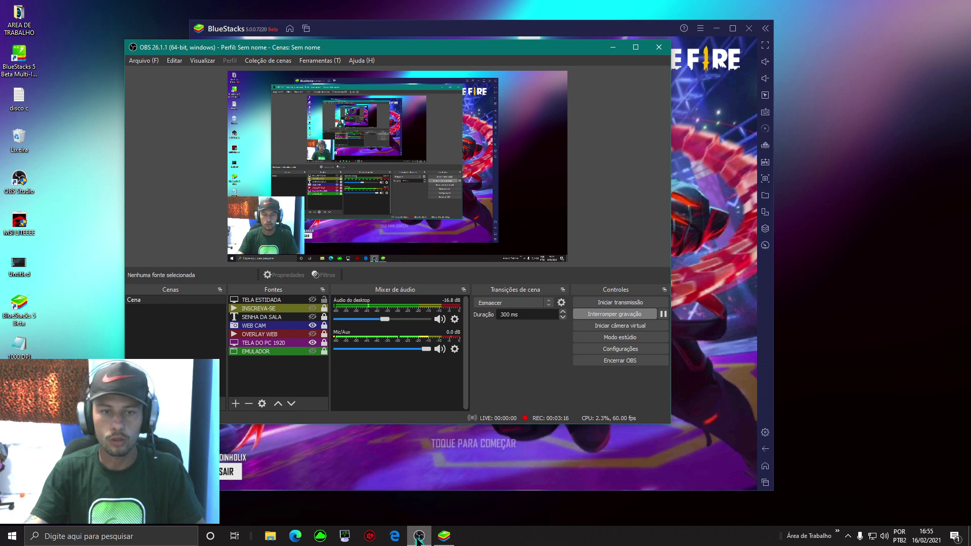
left_click(419, 540)
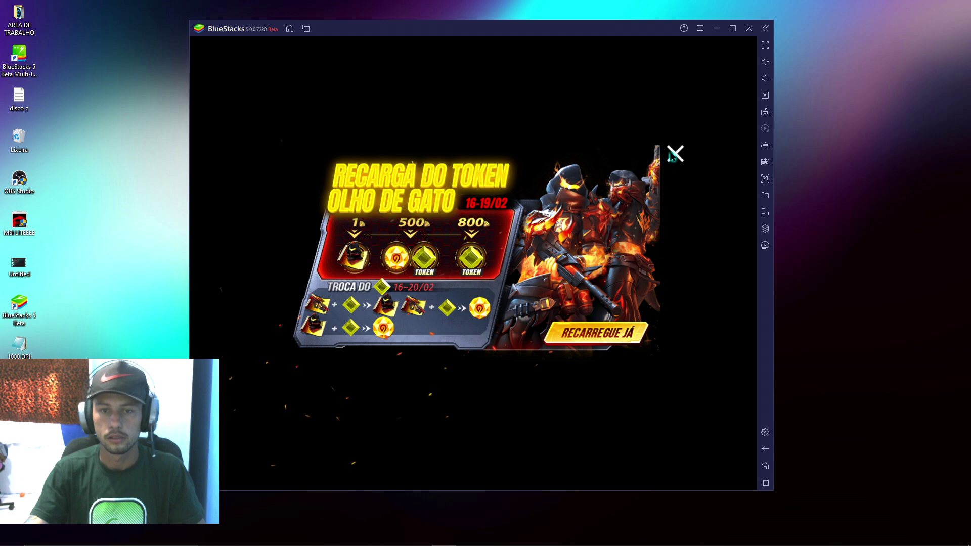
left_click(674, 154)
left_click(672, 155)
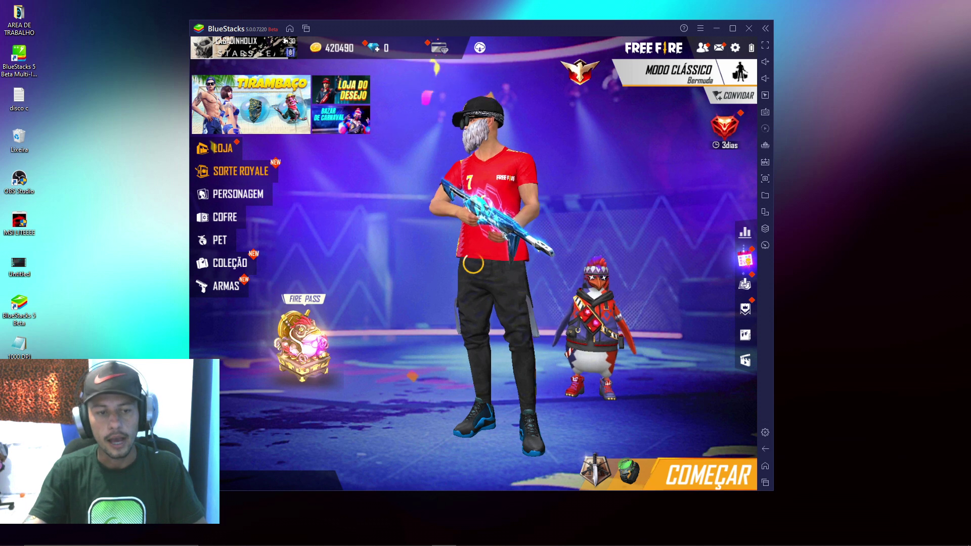
Look through the Personalização and Facilidade de Acesso categories of Windows Settings for the screen resolution option
left_click(12, 536)
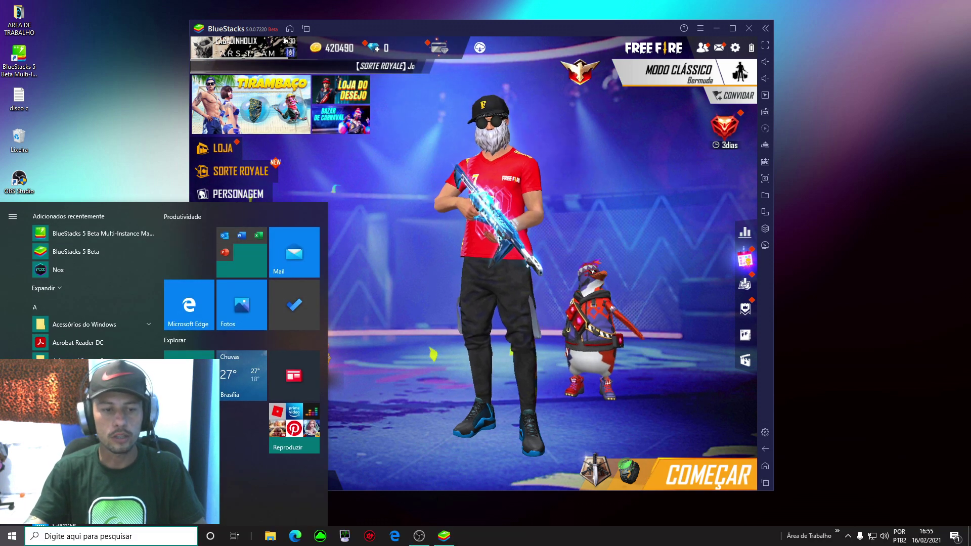
key("super+i")
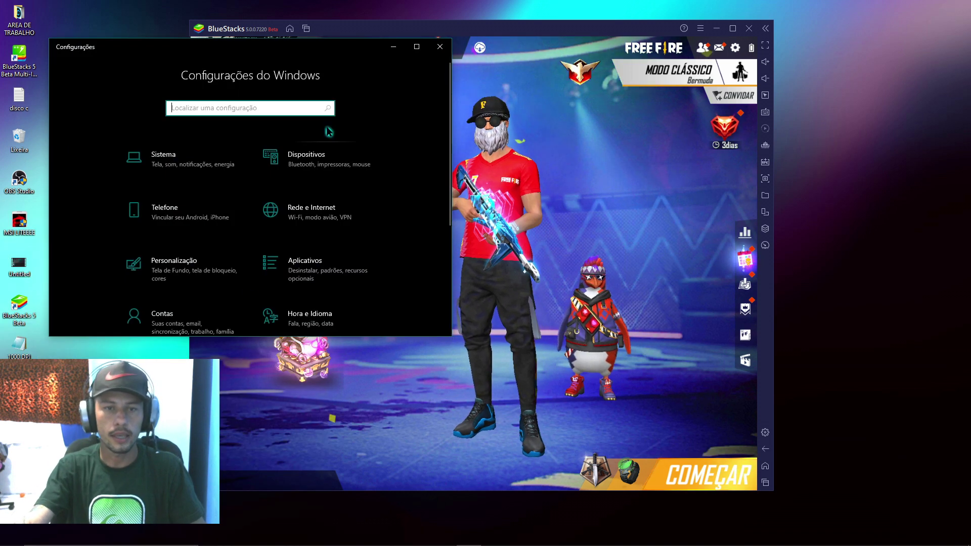
left_click(417, 47)
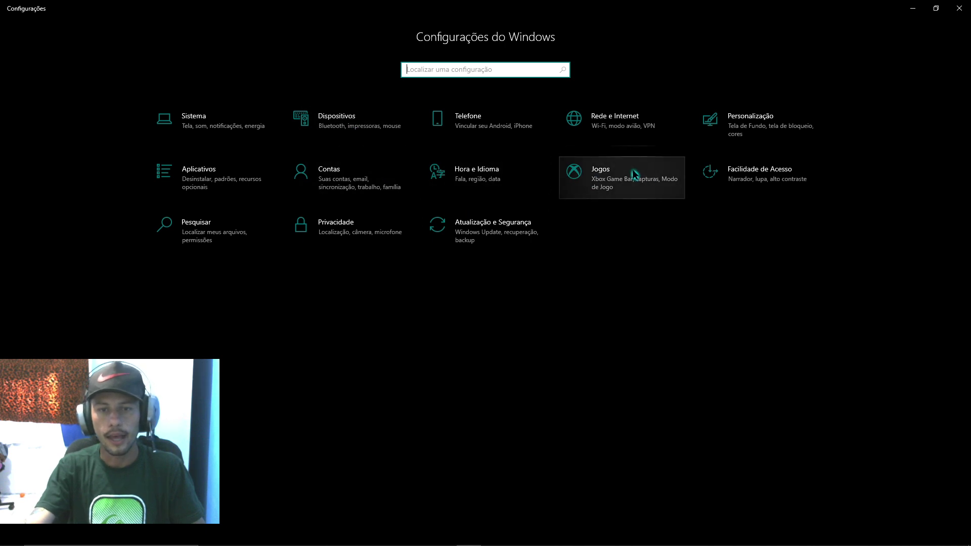
left_click(745, 125)
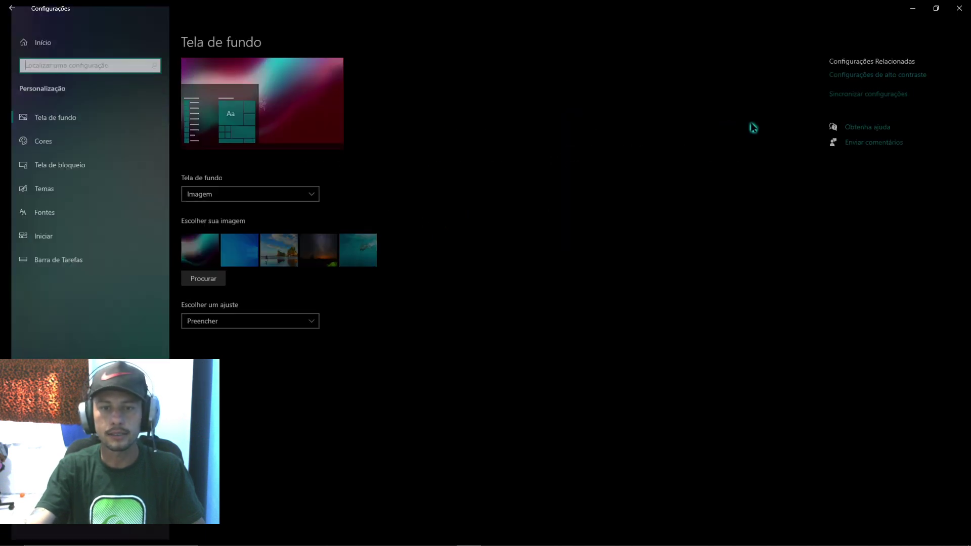
left_click(35, 119)
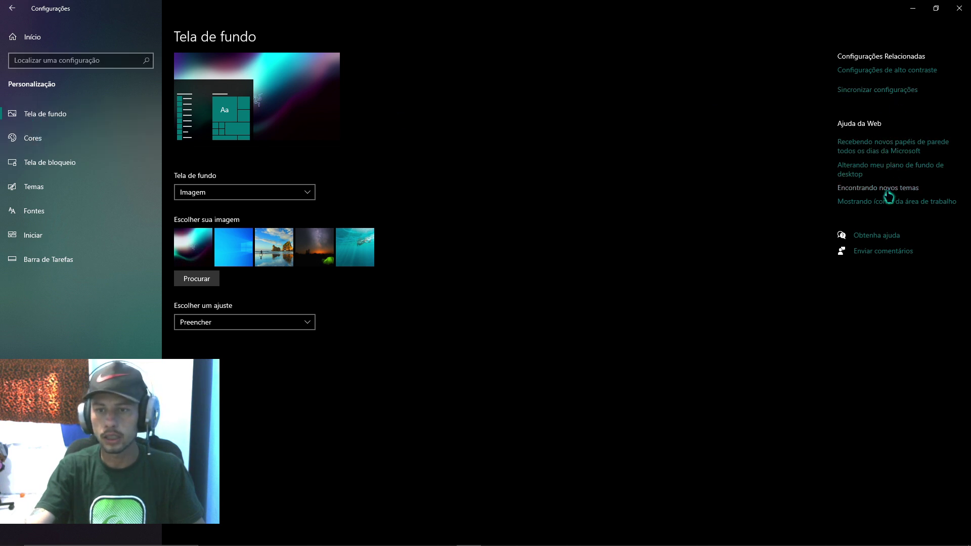
left_click(959, 6)
key("super")
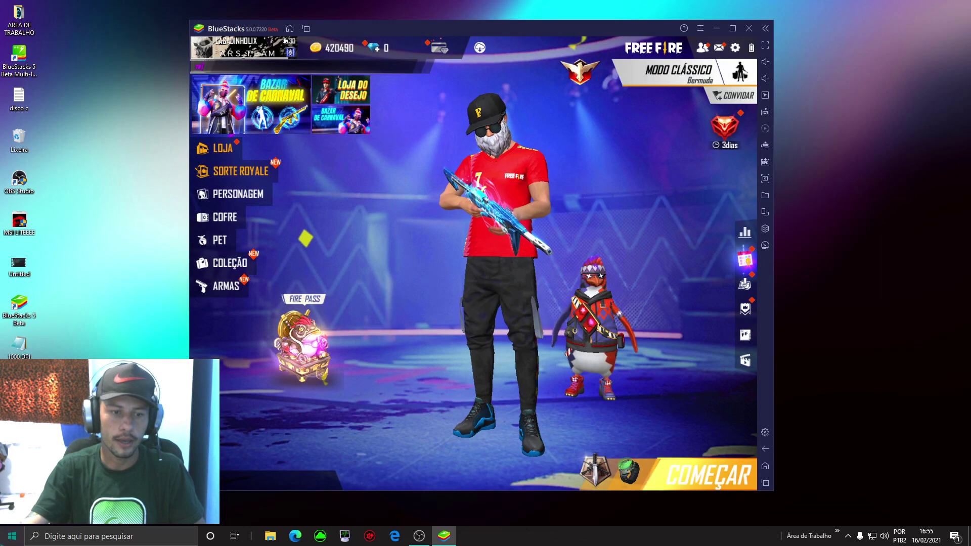
key("super+i")
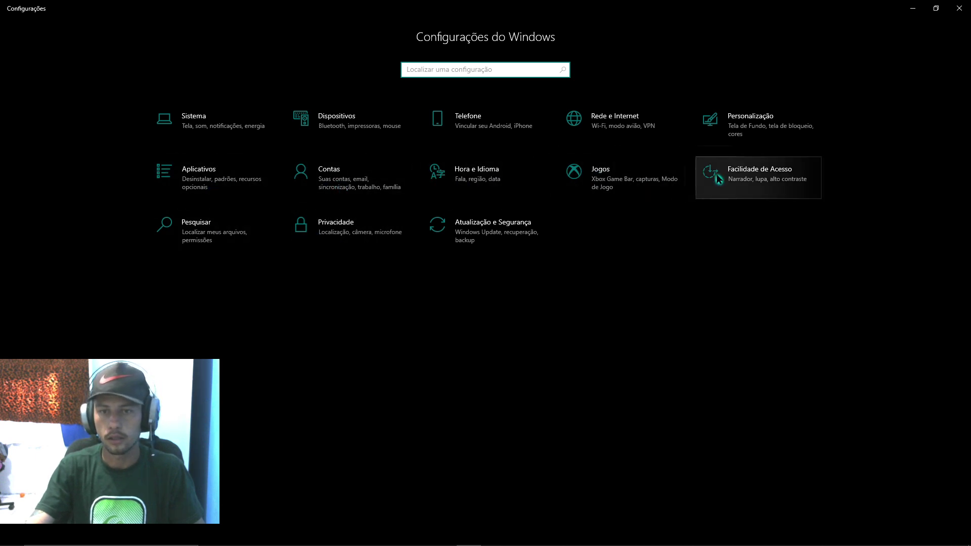
left_click(763, 185)
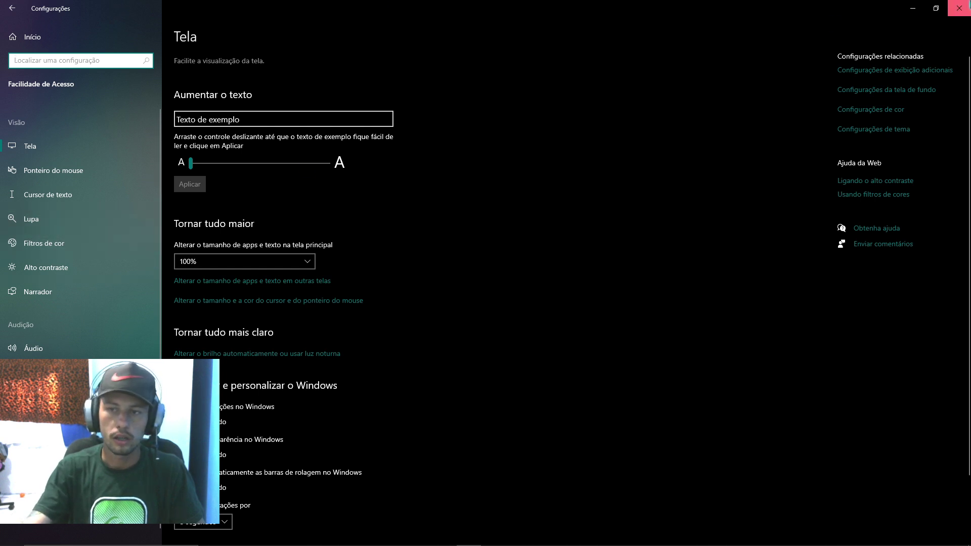
left_click(959, 8)
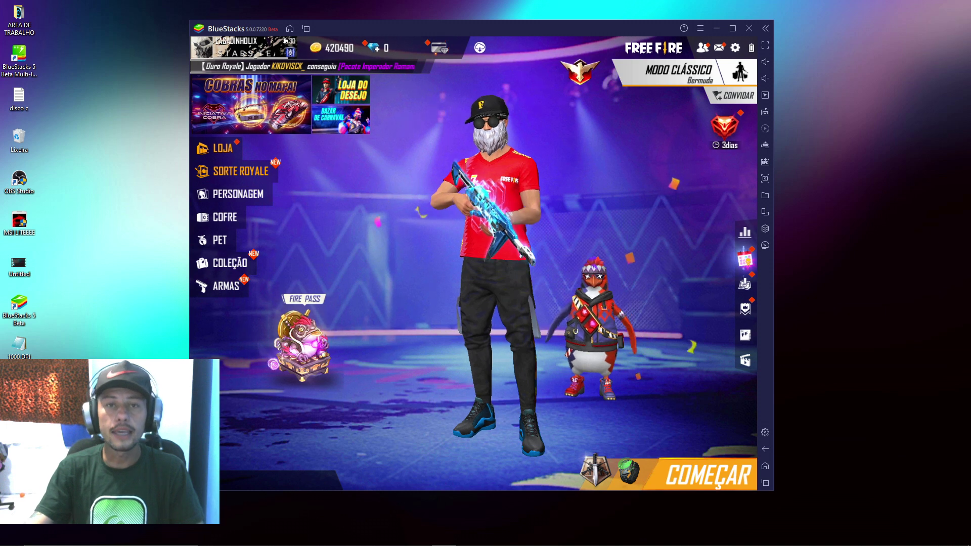
Set the Windows screen resolution to 1280 × 1024 in the Vídeo section of the system settings
mouse_move(468, 541)
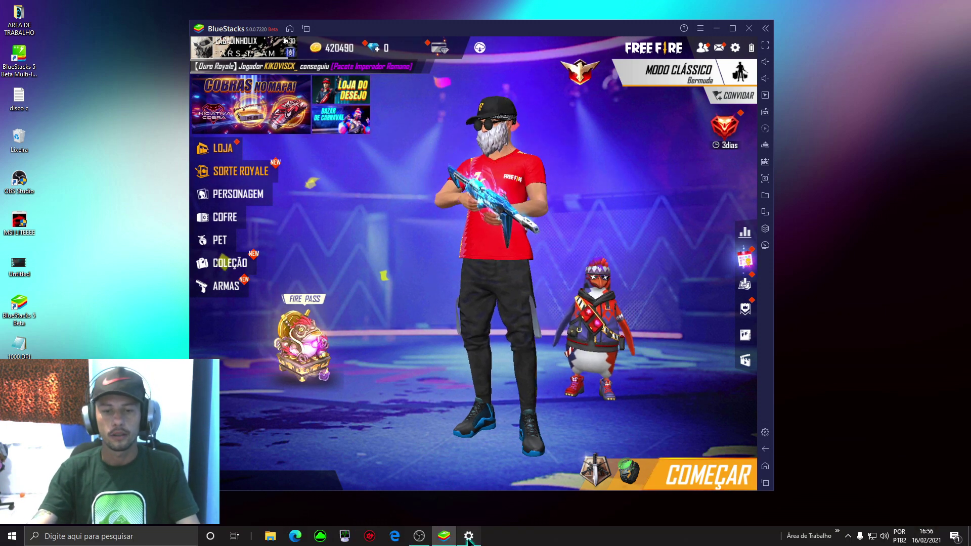
left_click(468, 541)
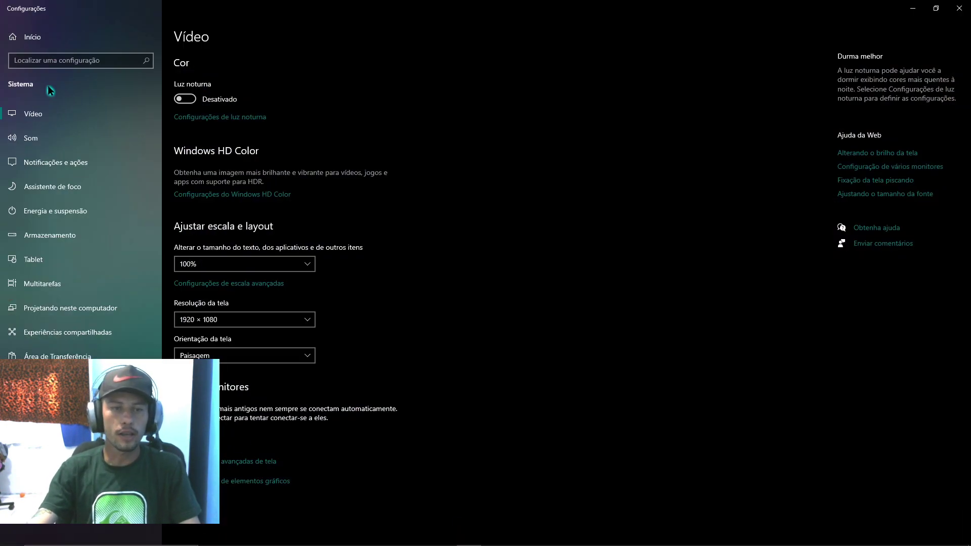
left_click(217, 319)
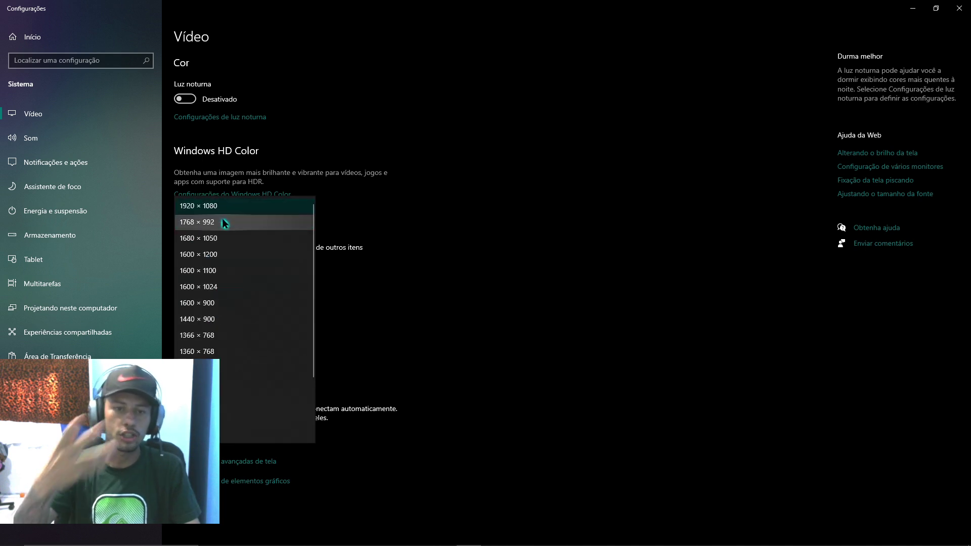
scroll(237, 245, "down", 3)
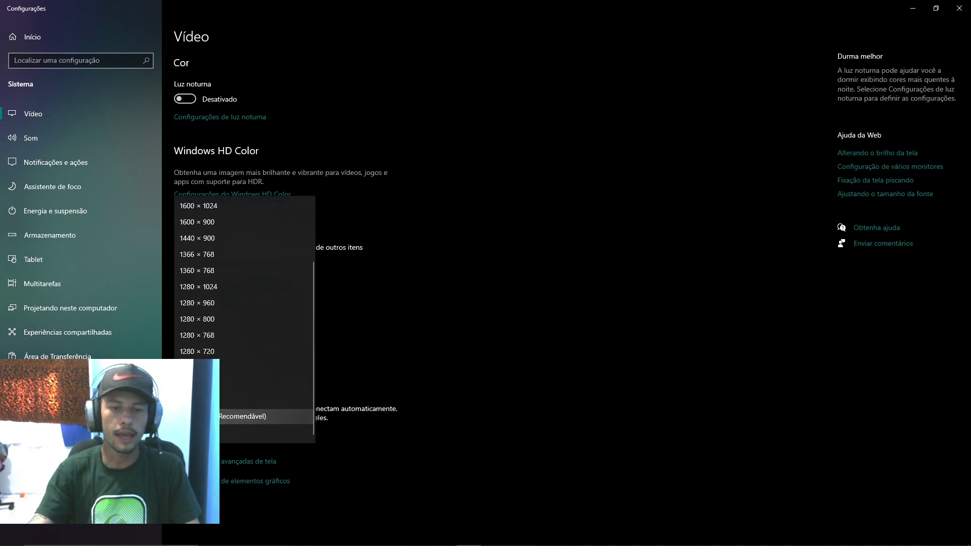
scroll(262, 333, "up", 3)
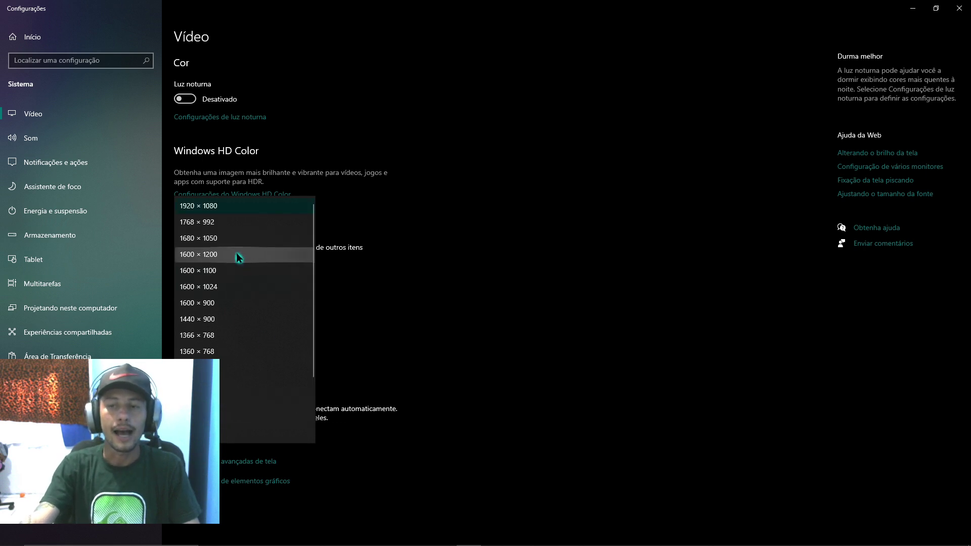
scroll(235, 263, "down", 1)
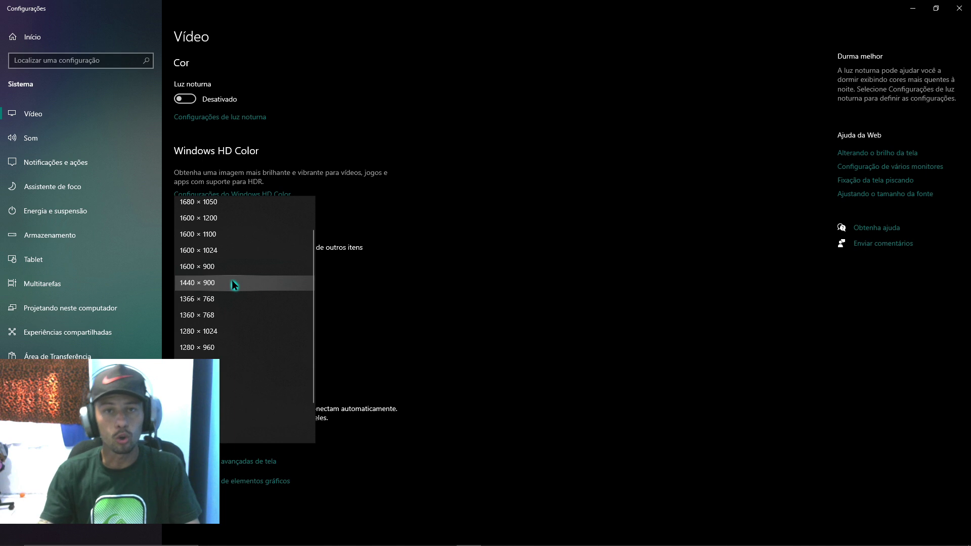
scroll(228, 286, "down", 1)
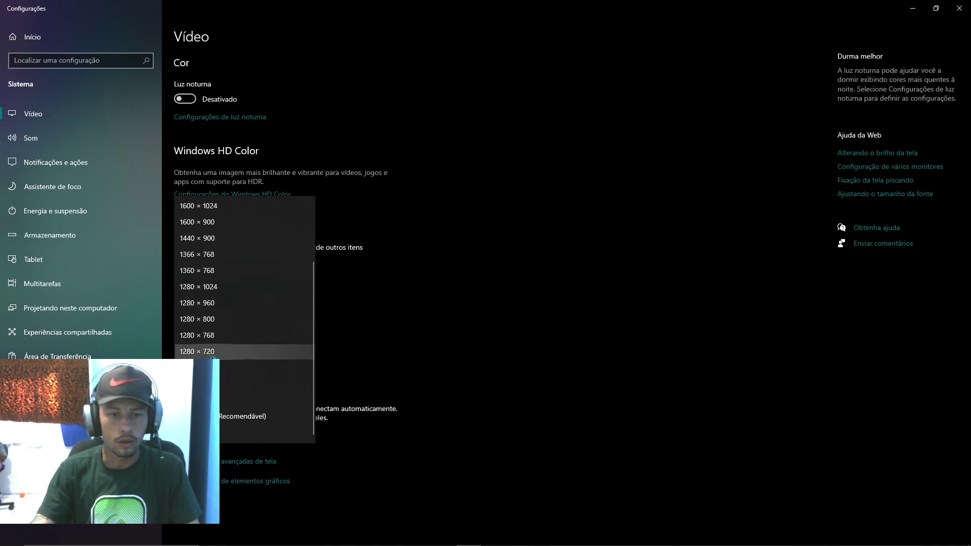
left_click(198, 288)
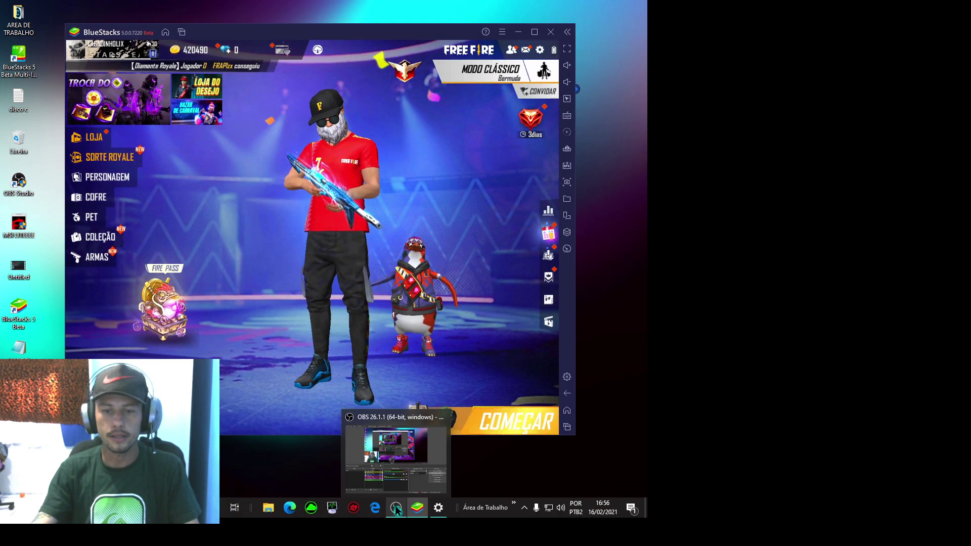
Switch to the OBS Studio window to reach the capture sources of the scene
left_click(395, 505)
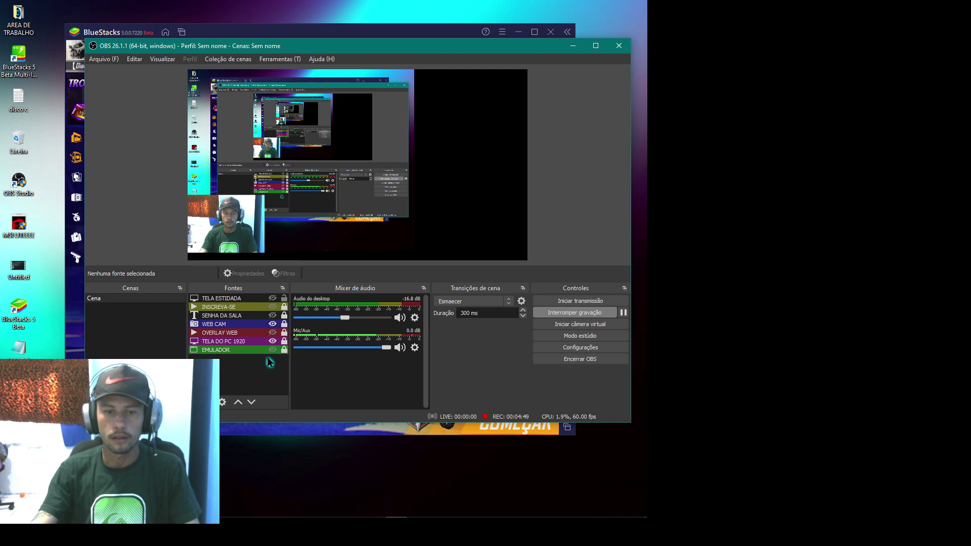